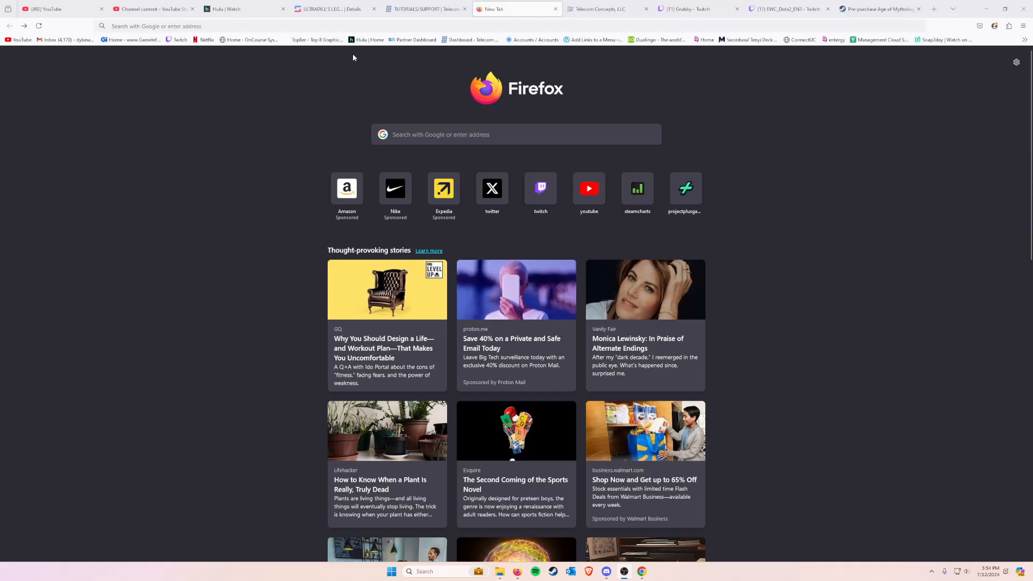
Step: Open the portal login page at portal.telecomconcepts.biz
click(360, 26)
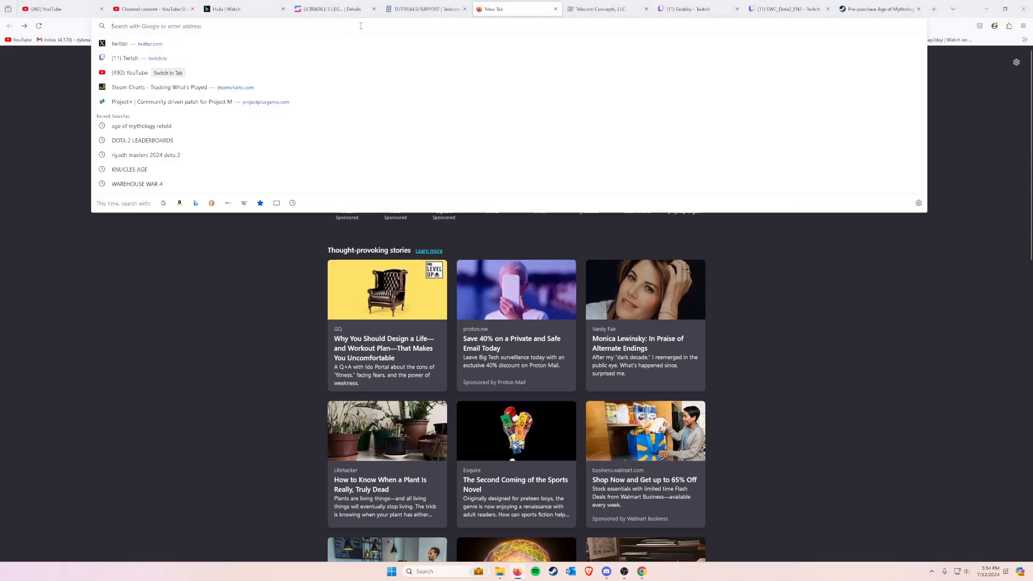
text(portal)
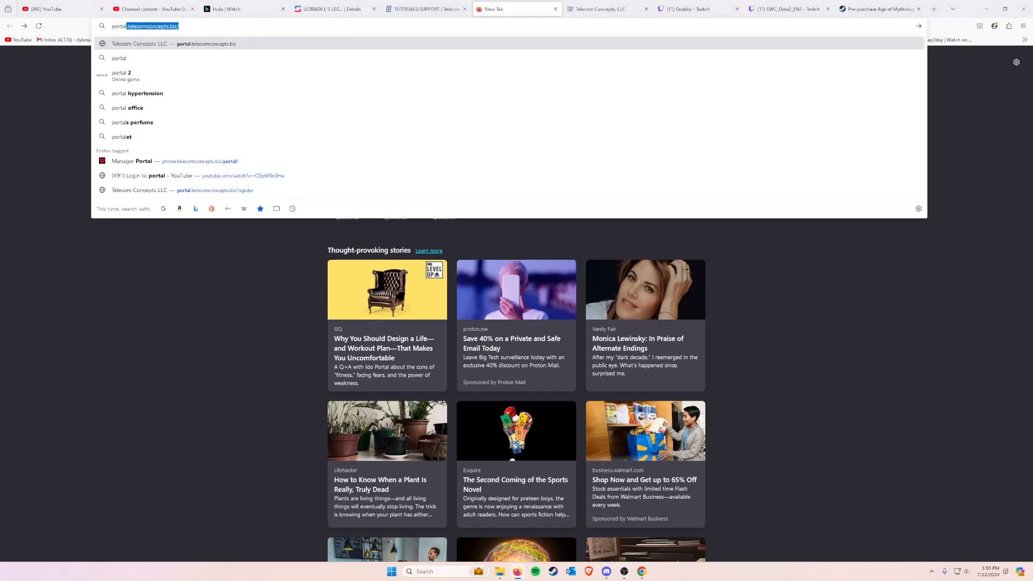
text(.telecomconcep)
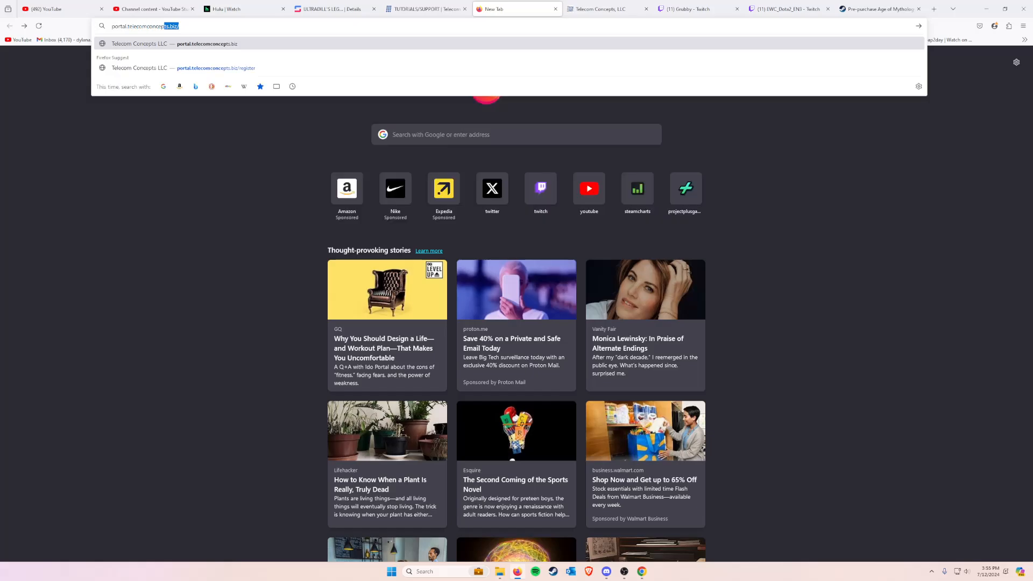
text(ts.biz/)
key(Return)
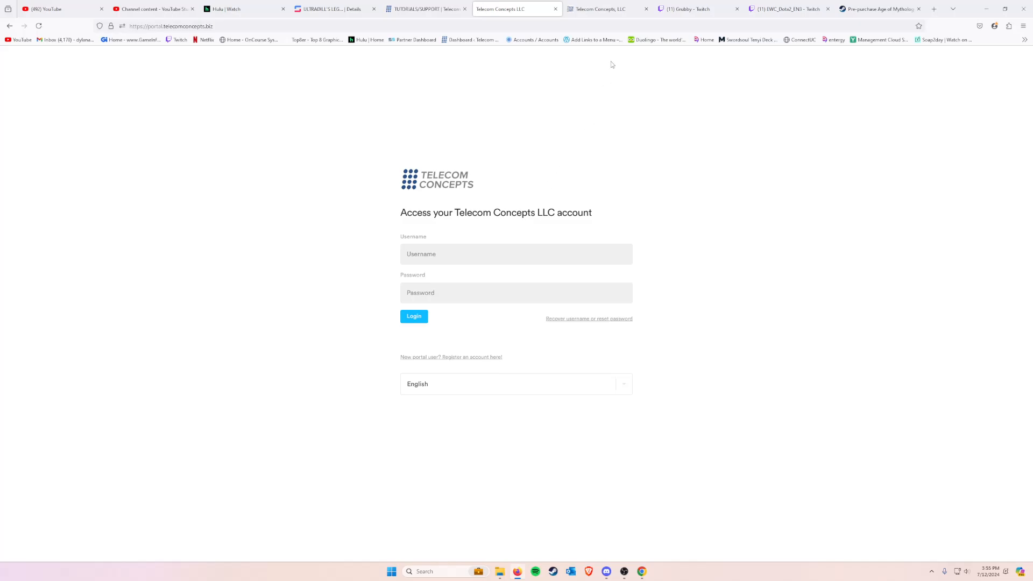
Step: Switch to the already signed-in Telecom Concepts, LLC page and open the Button Builder for extension 102's Yealink SIP-T27P phone
click(604, 5)
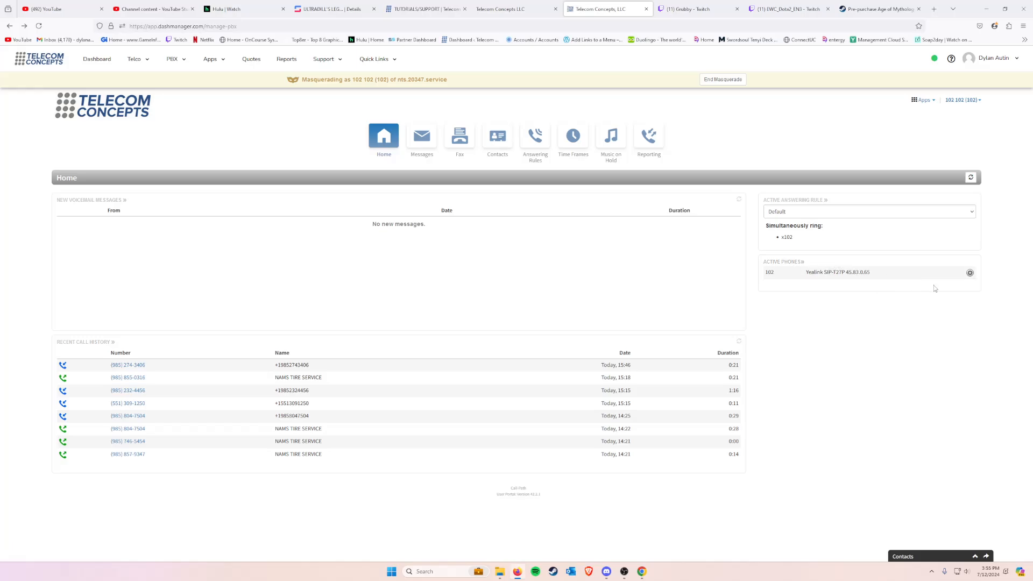
click(970, 273)
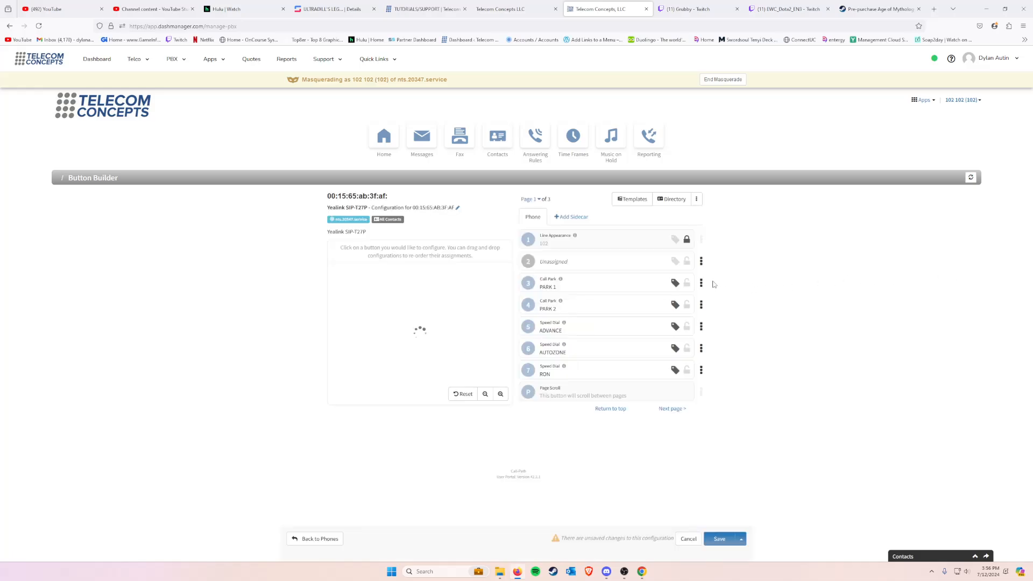
Step: Switch to the Chrome window and display the phone hardware listed in the organization's inventory
click(636, 557)
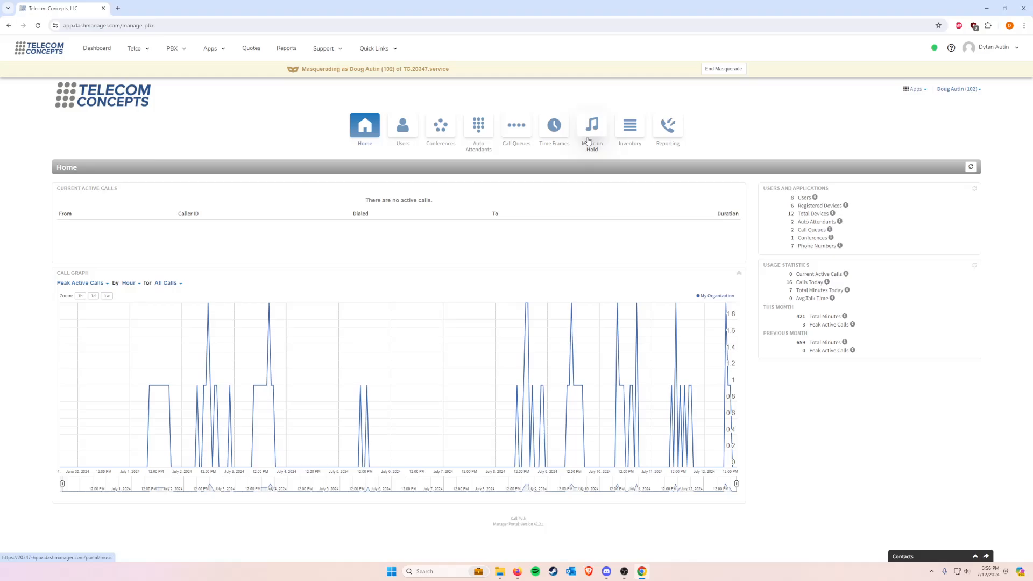
click(628, 144)
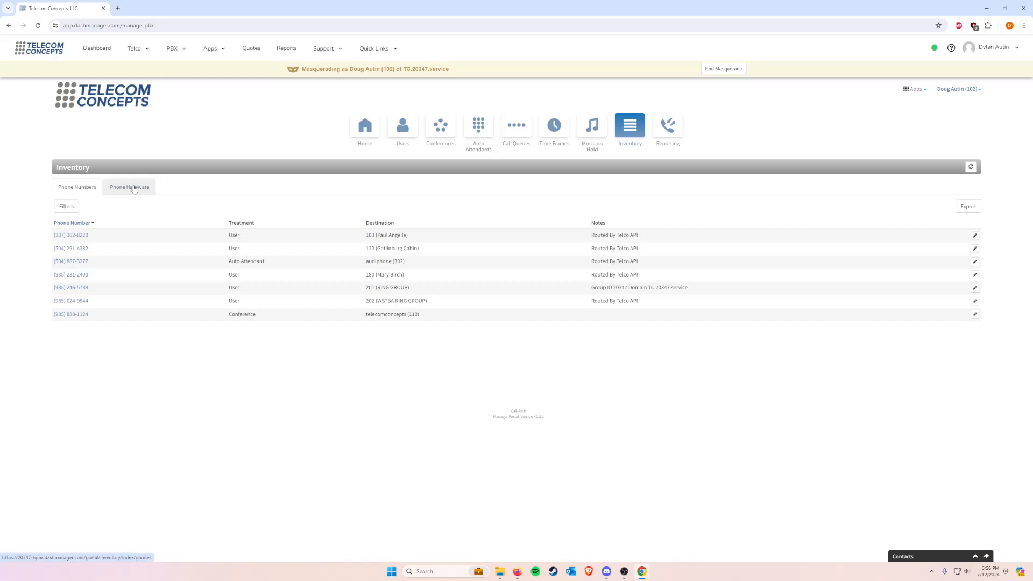
click(134, 189)
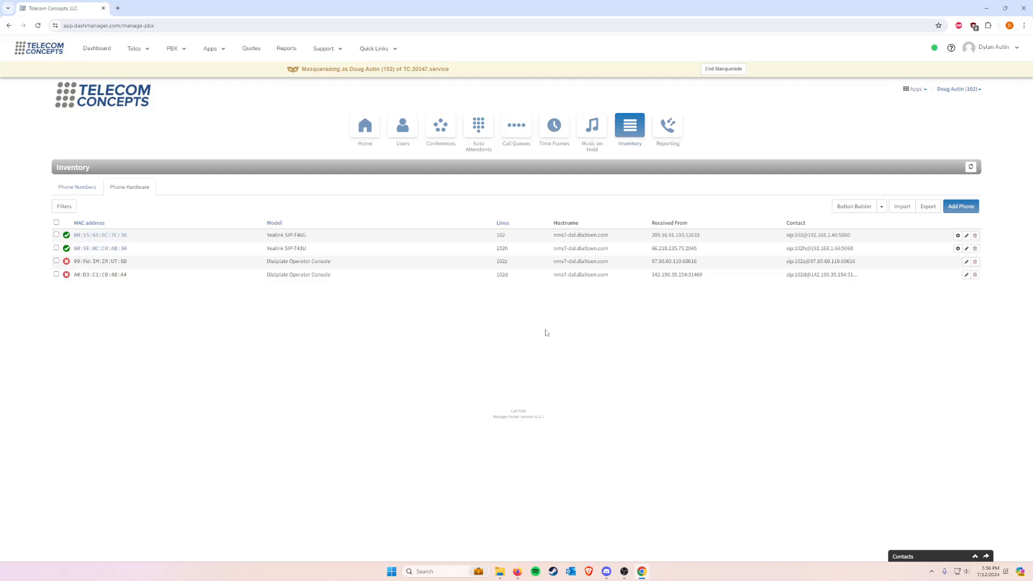
Step: From the phones of the user at extension 102, open the Button Builder for the Yealink SIP-T46G and confirm editing its configuration
click(403, 141)
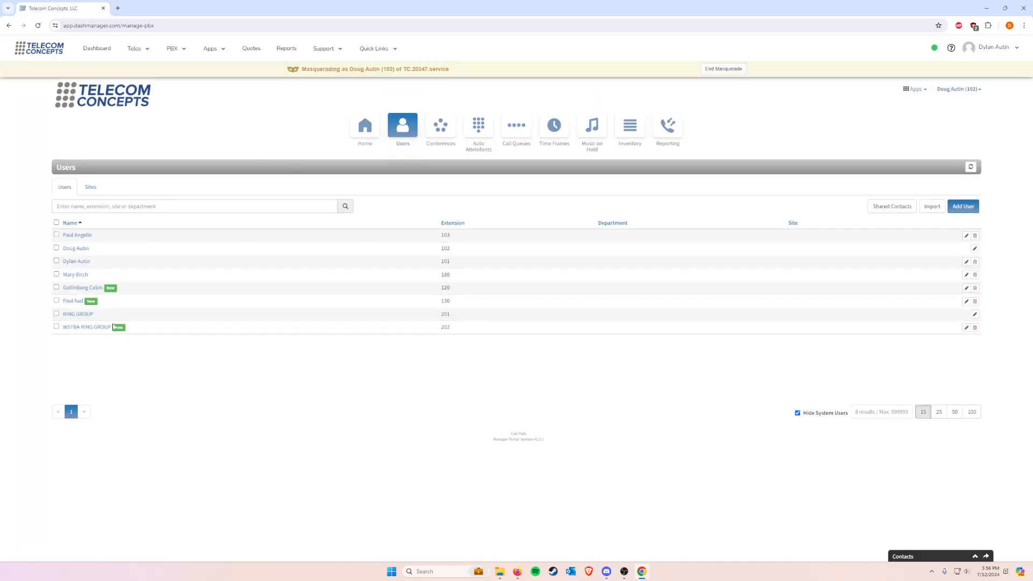
click(81, 249)
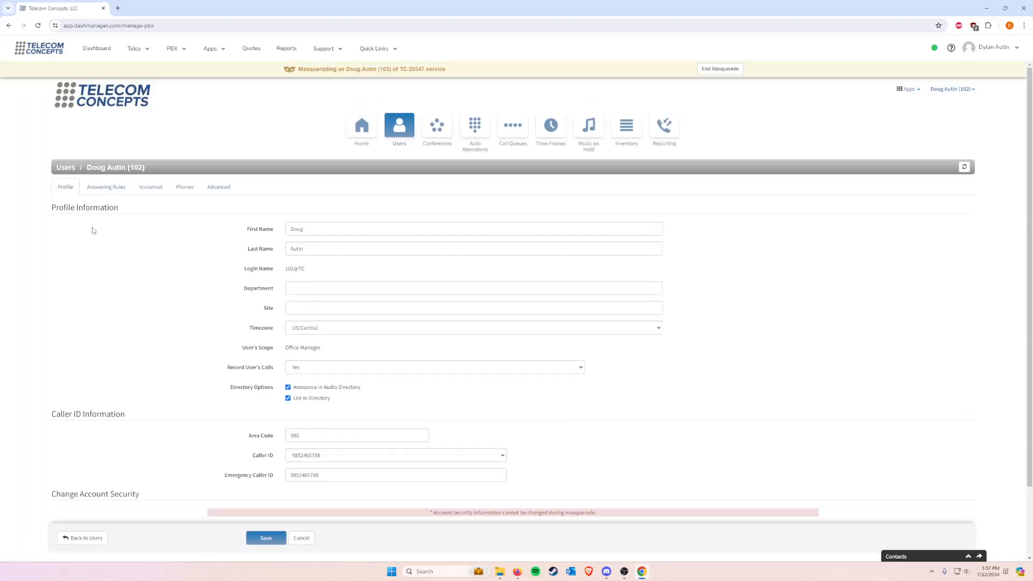
click(196, 193)
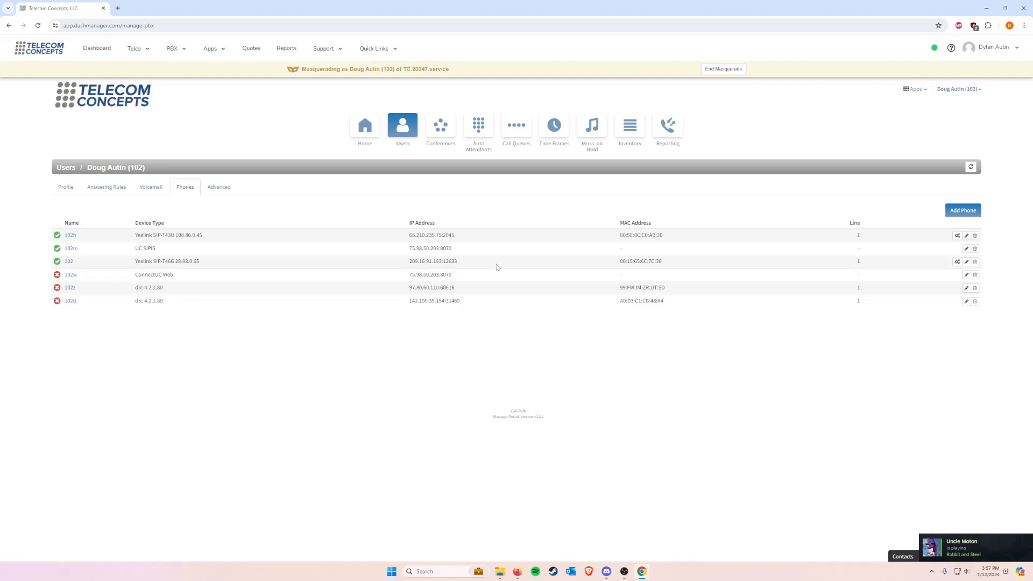
click(957, 262)
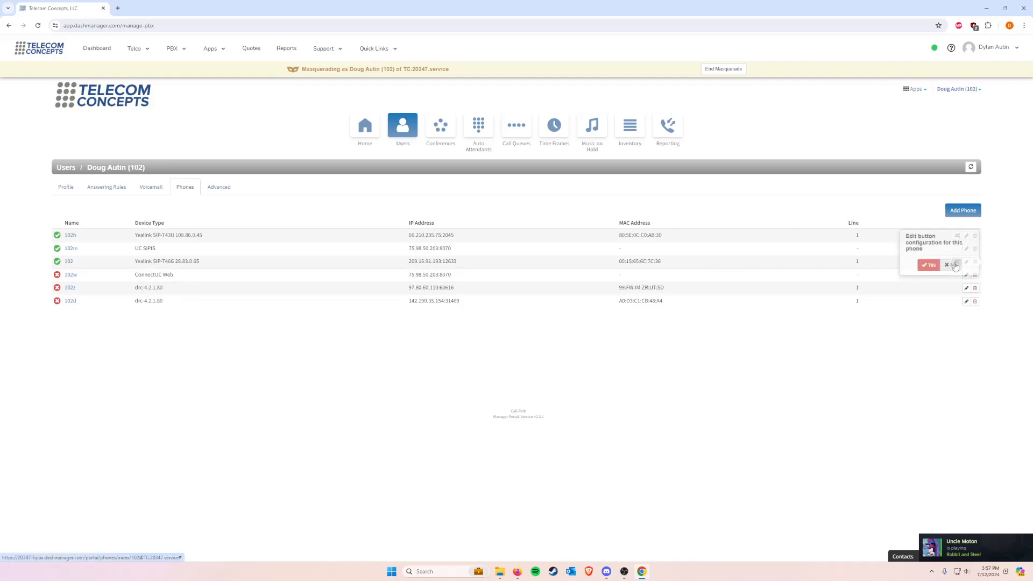
click(948, 265)
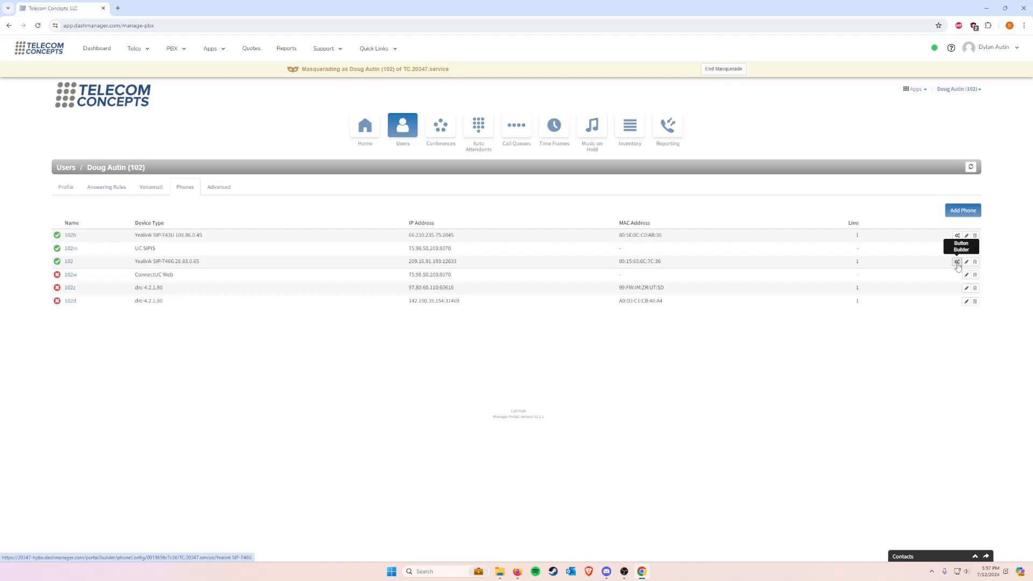
click(957, 263)
click(927, 266)
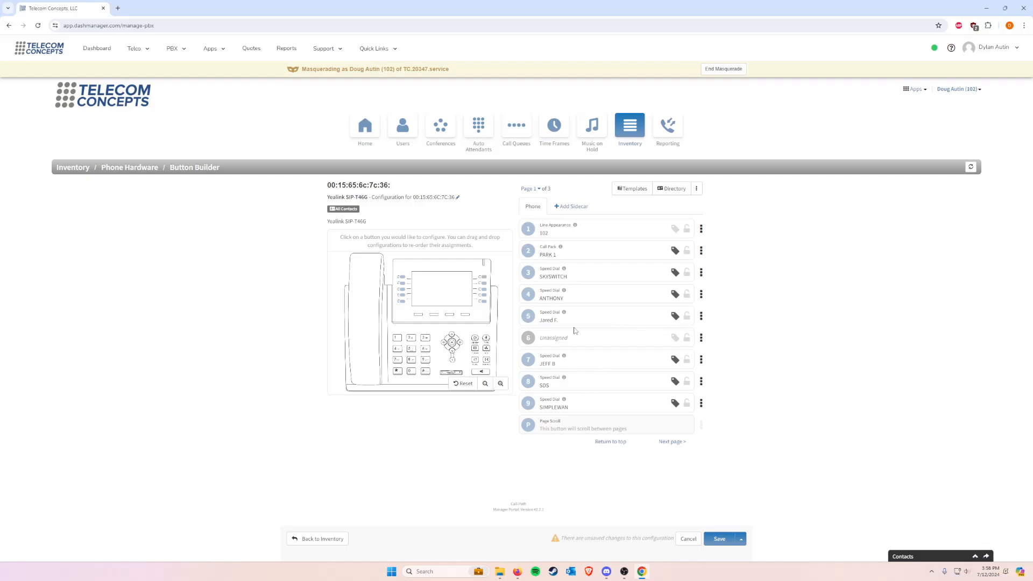
Step: Set button 19 on page 3 of the phone's button layout to the User (BLF) feature
click(676, 442)
click(673, 442)
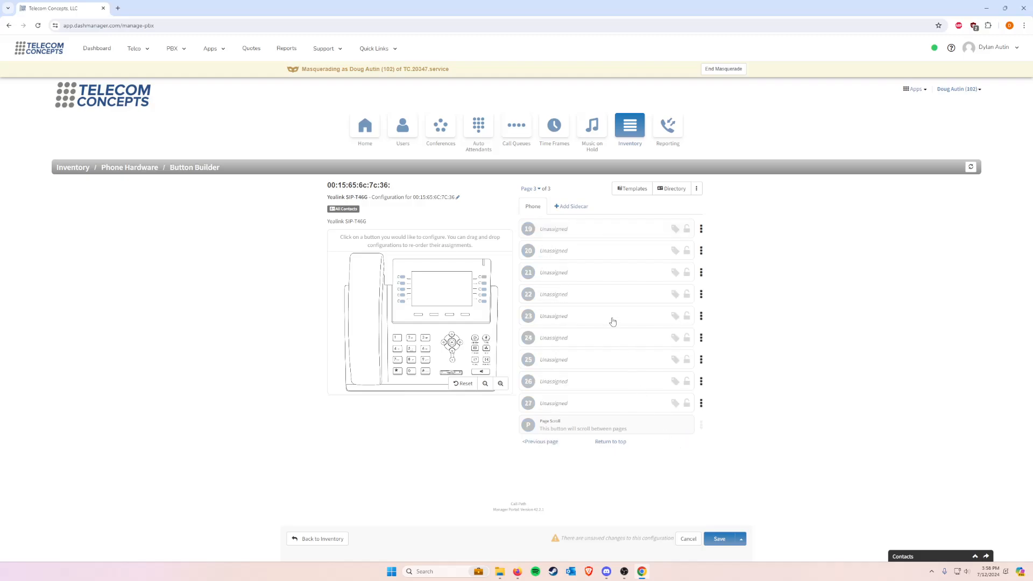
click(590, 232)
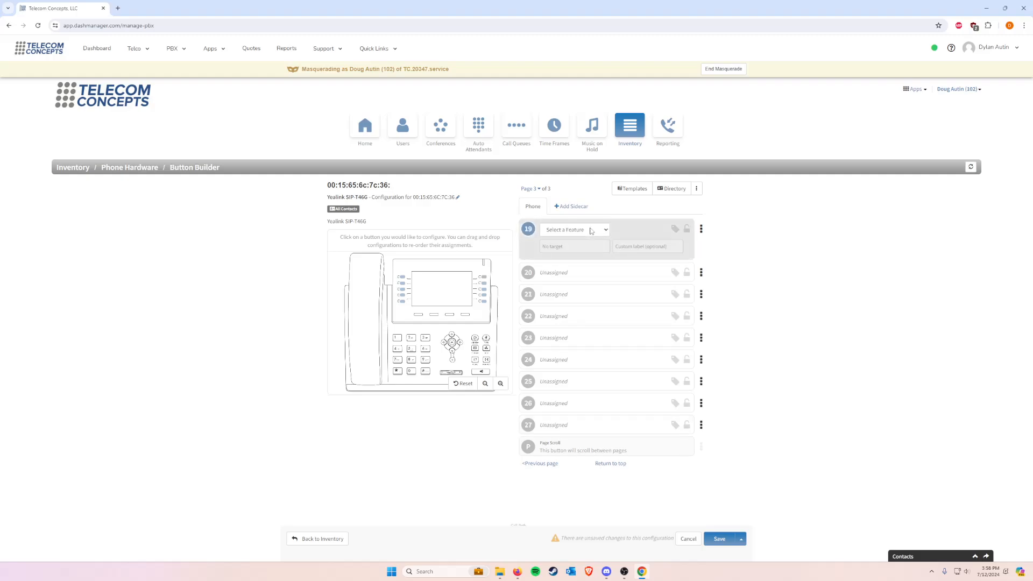
click(592, 230)
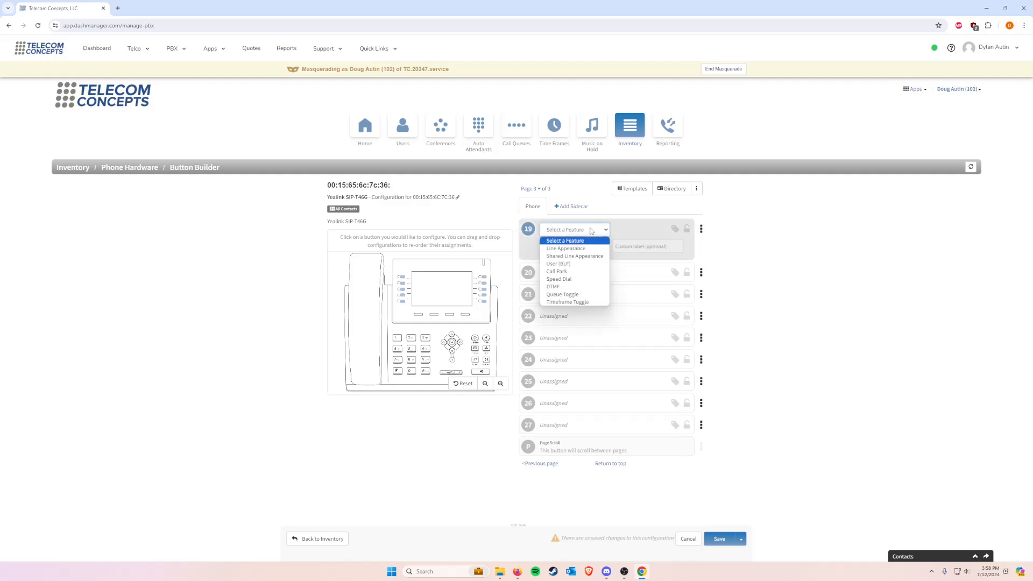
click(568, 268)
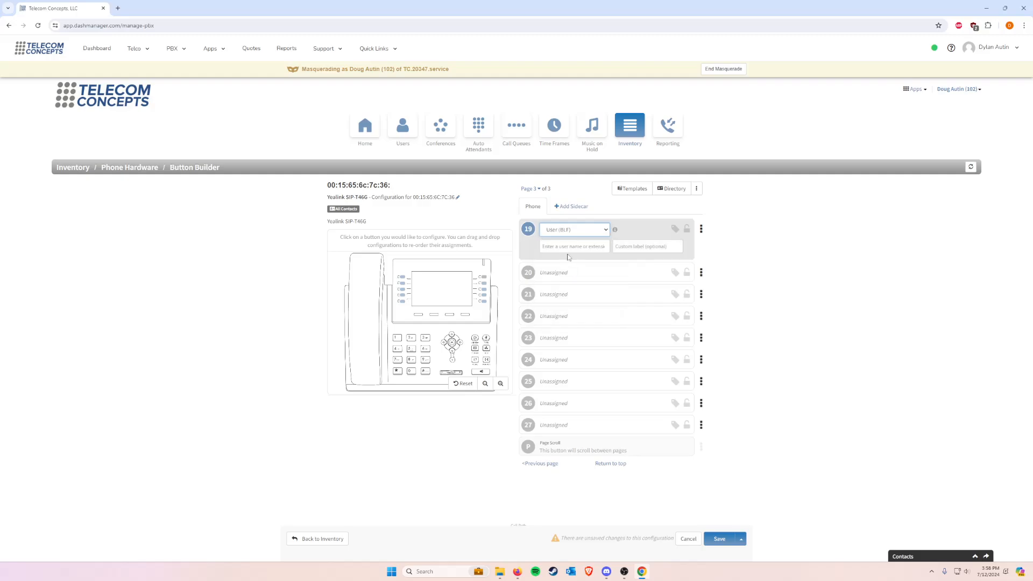
Step: Look up extension 101 as the user for button 19 and assign it as the target
click(569, 246)
text(dyl)
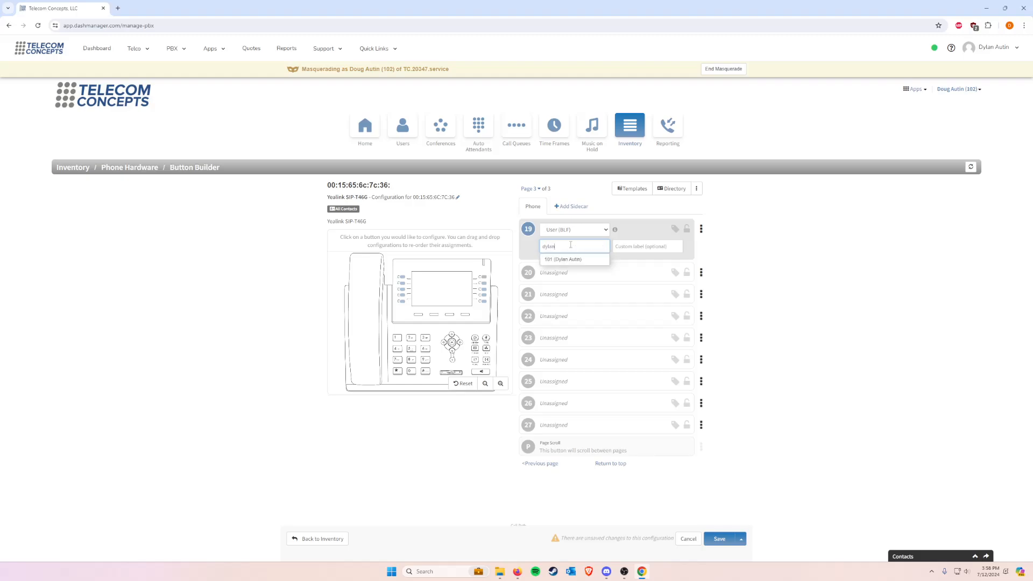
text(an)
key(BackSpace)
key(BackSpace)
key(BackSpace)
key(BackSpace)
key(BackSpace)
text(101)
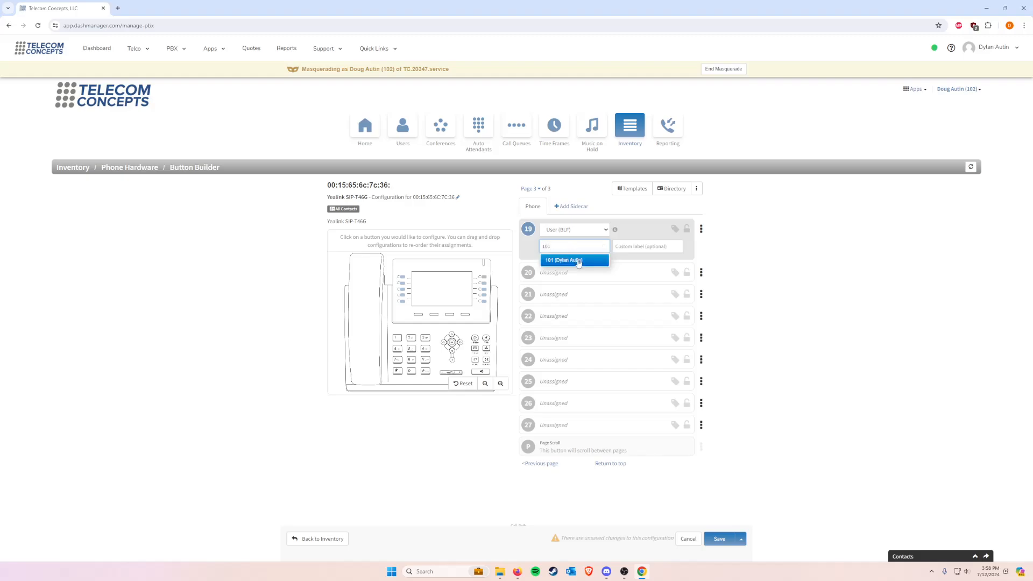
click(579, 258)
key(ctrl+a)
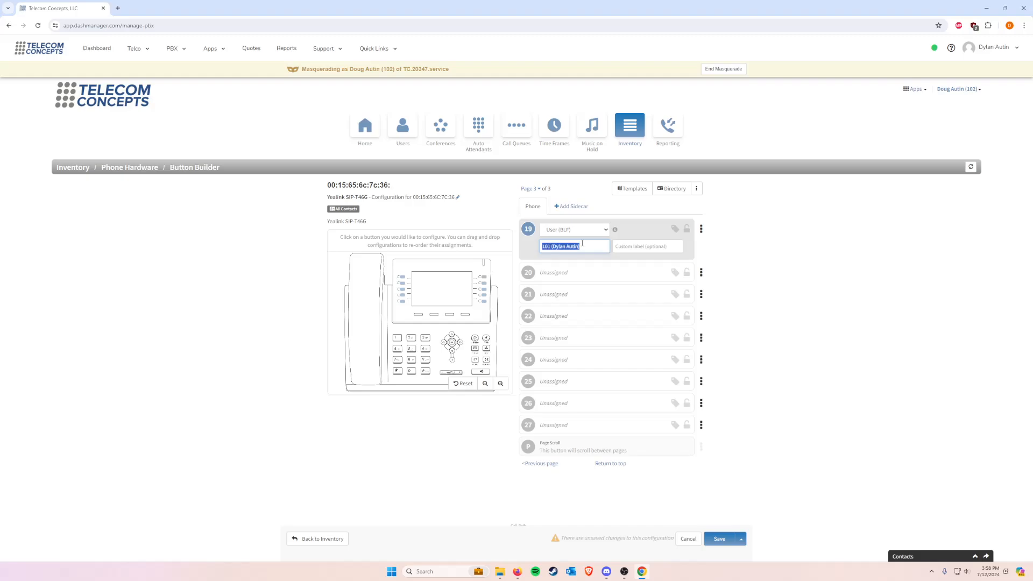
key(BackSpace)
text(101)
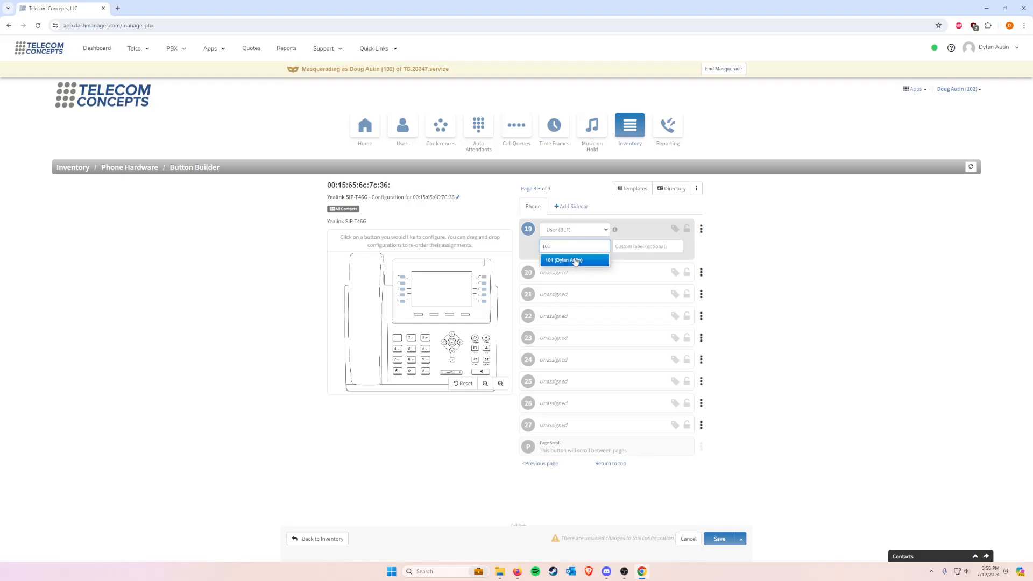
click(575, 260)
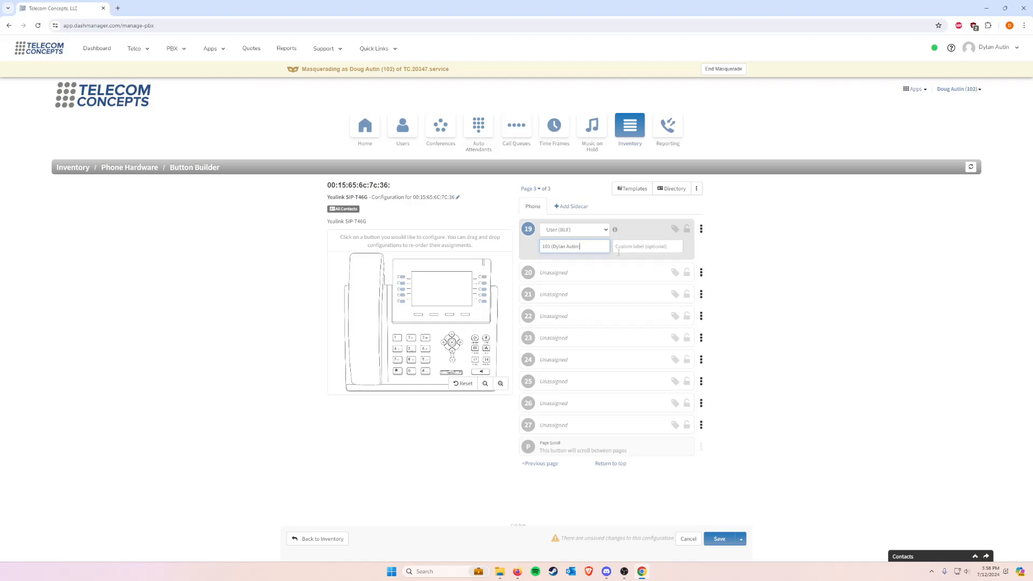
click(620, 250)
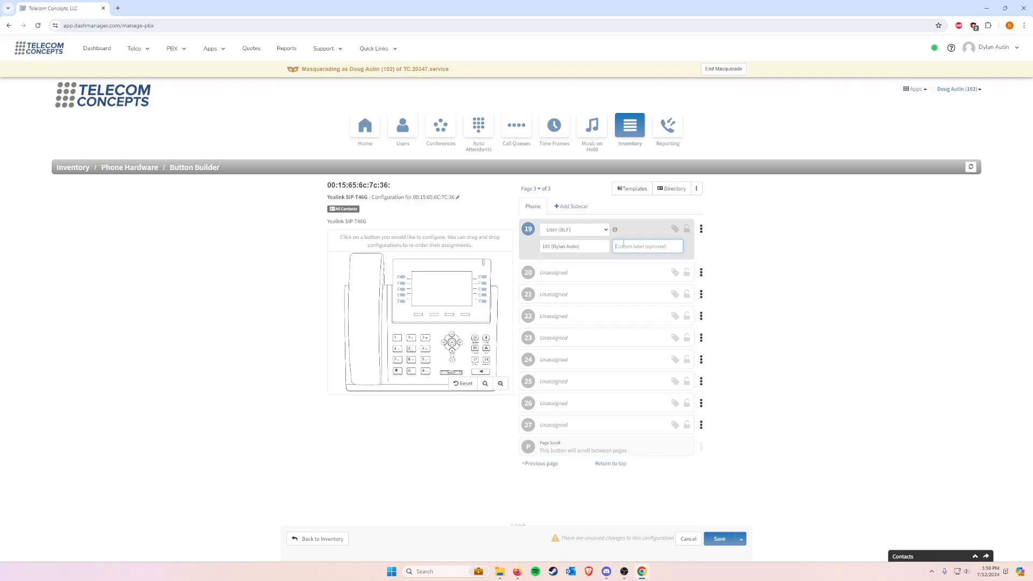
text(Dyla)
key(BackSpace)
key(BackSpace)
key(BackSpace)
key(BackSpace)
text(son)
key(BackSpace)
key(BackSpace)
key(BackSpace)
Step: Set button 20 to the Call Park feature and assign it to 701 (PARK 1)
click(603, 272)
click(599, 251)
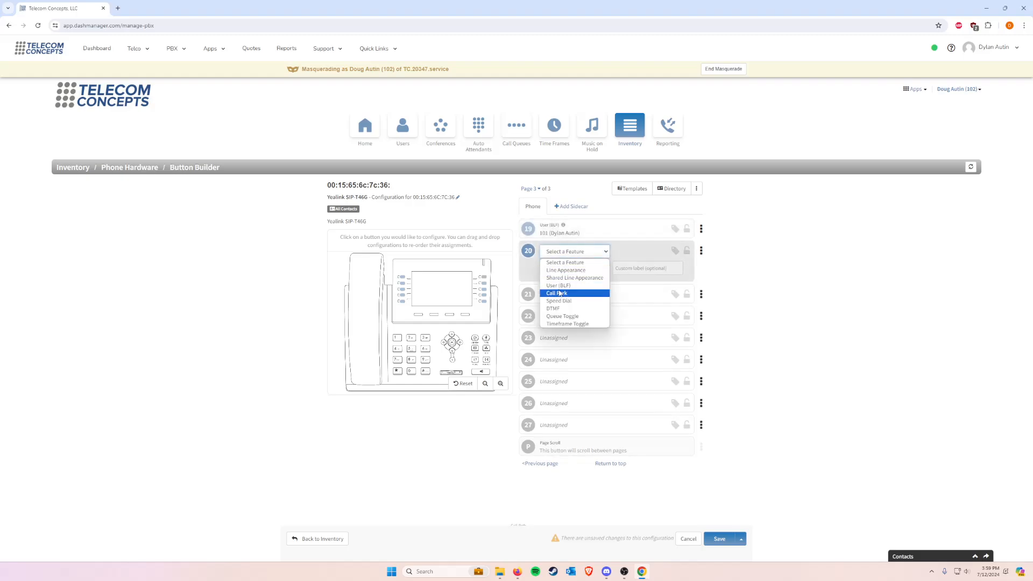
click(559, 293)
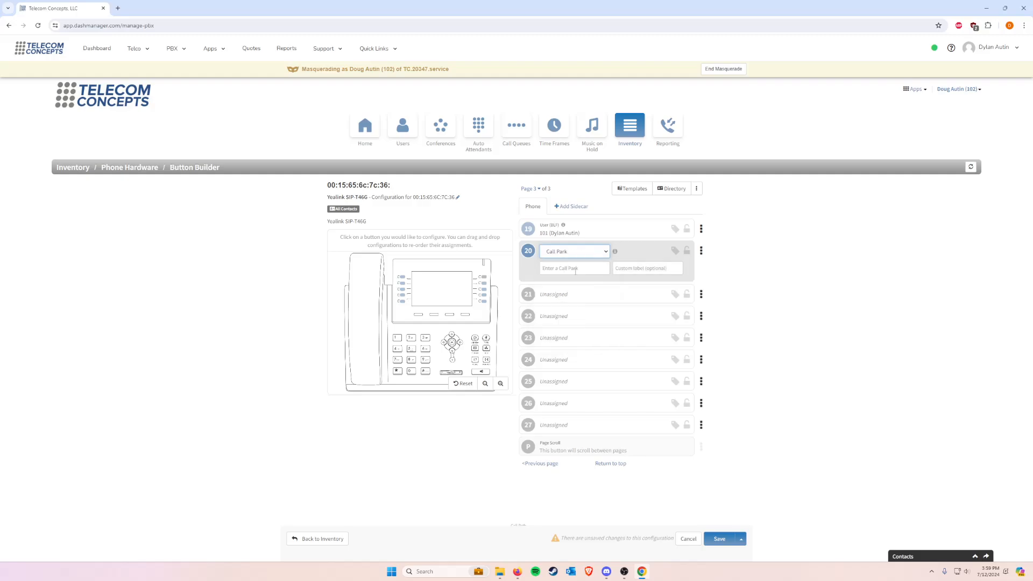
click(575, 269)
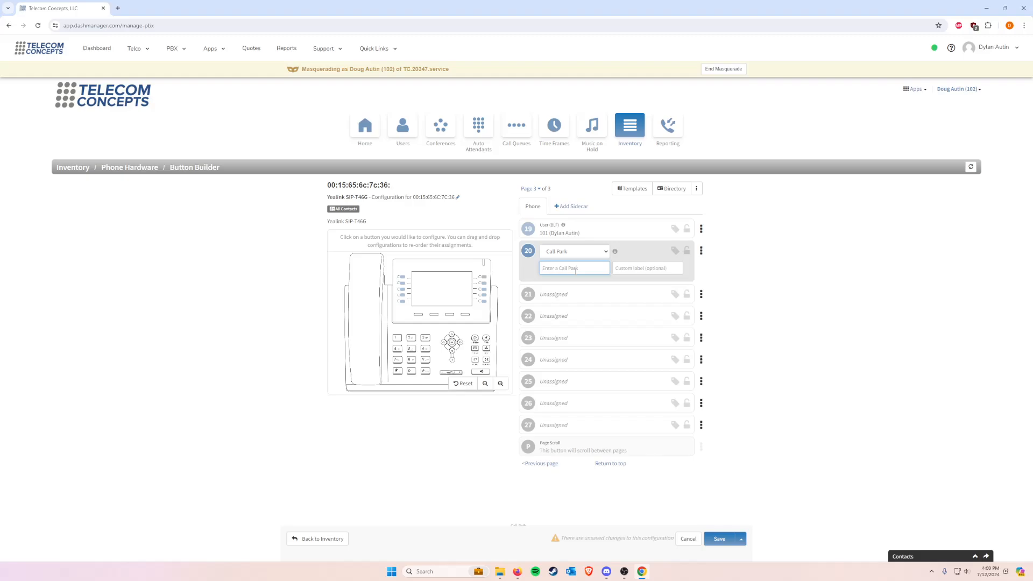
text(park)
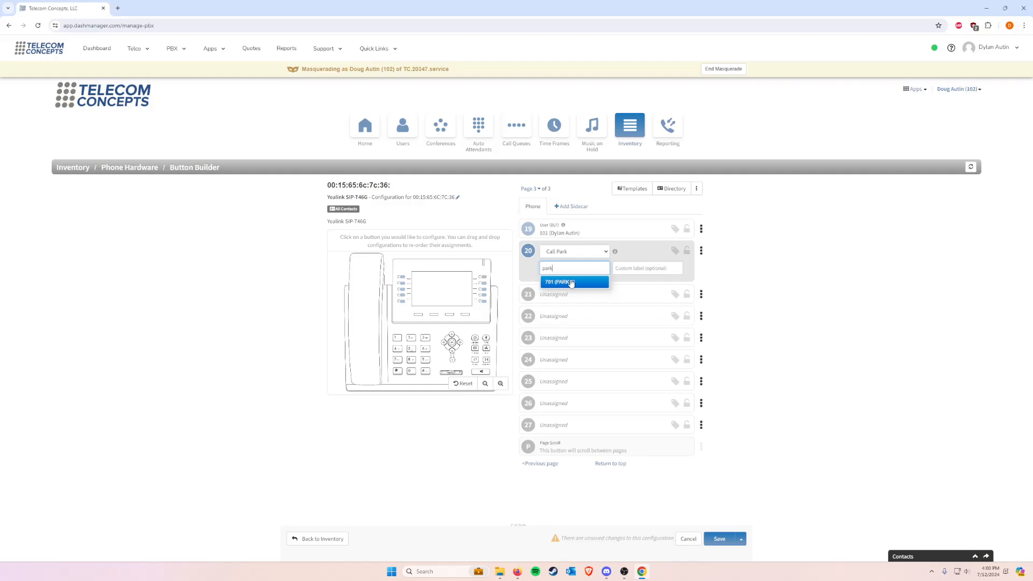
click(572, 282)
click(656, 267)
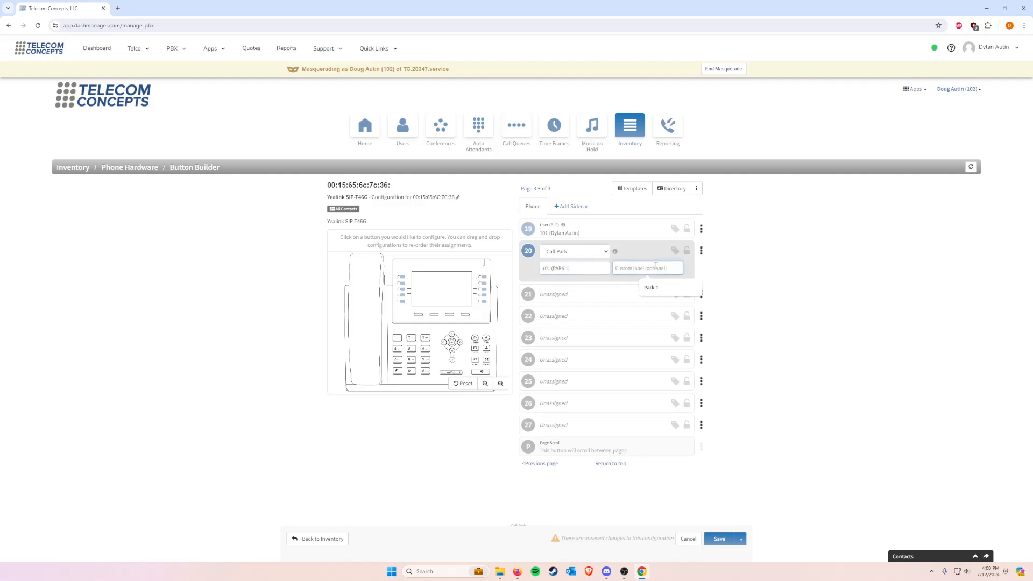
text(Park 1)
key(BackSpace)
key(BackSpace)
key(BackSpace)
Step: Set button 21 to Speed Dial, enter the contact's phone number, and give it the custom label Don's
click(577, 295)
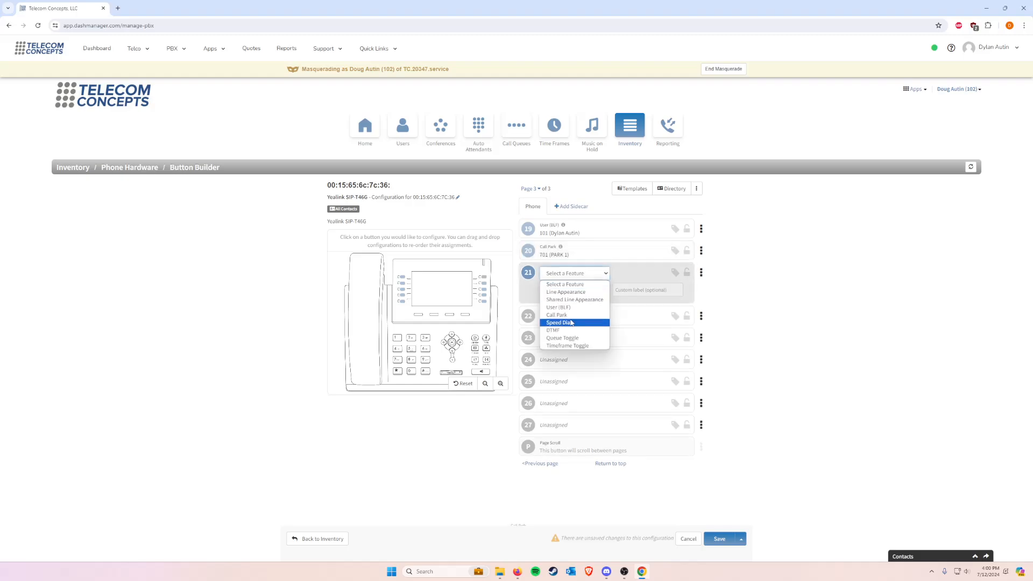
click(571, 323)
click(571, 290)
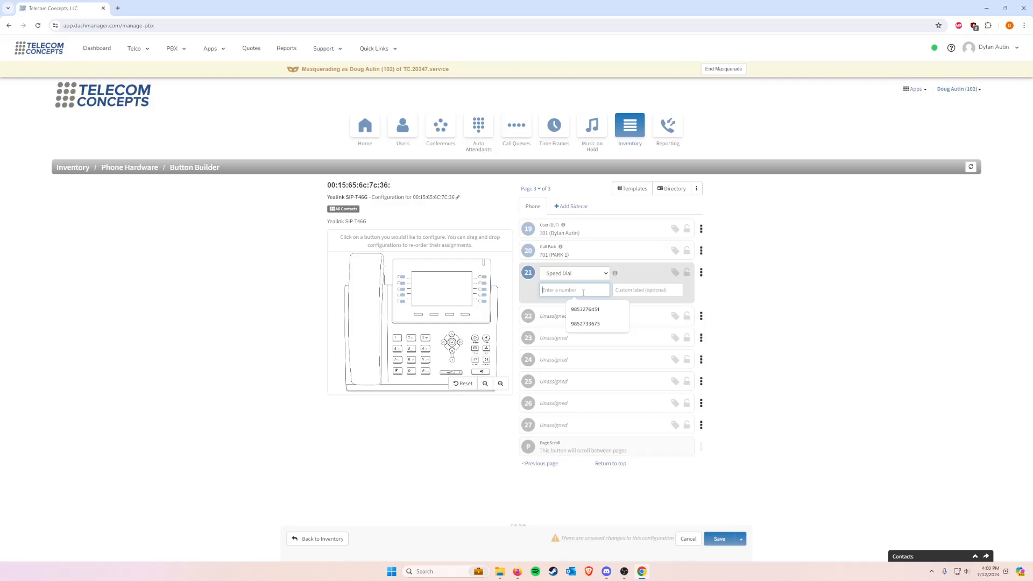
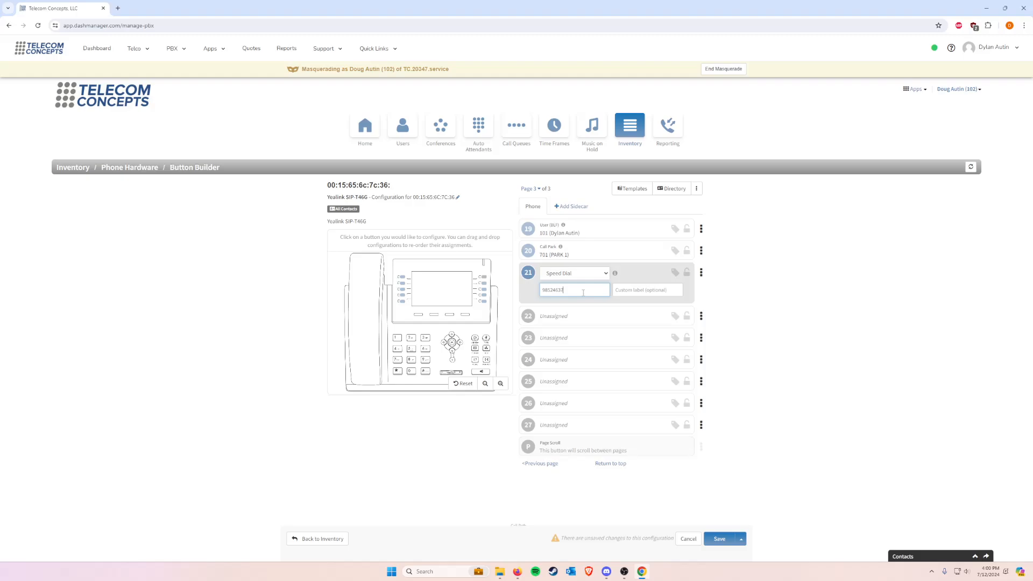
click(635, 293)
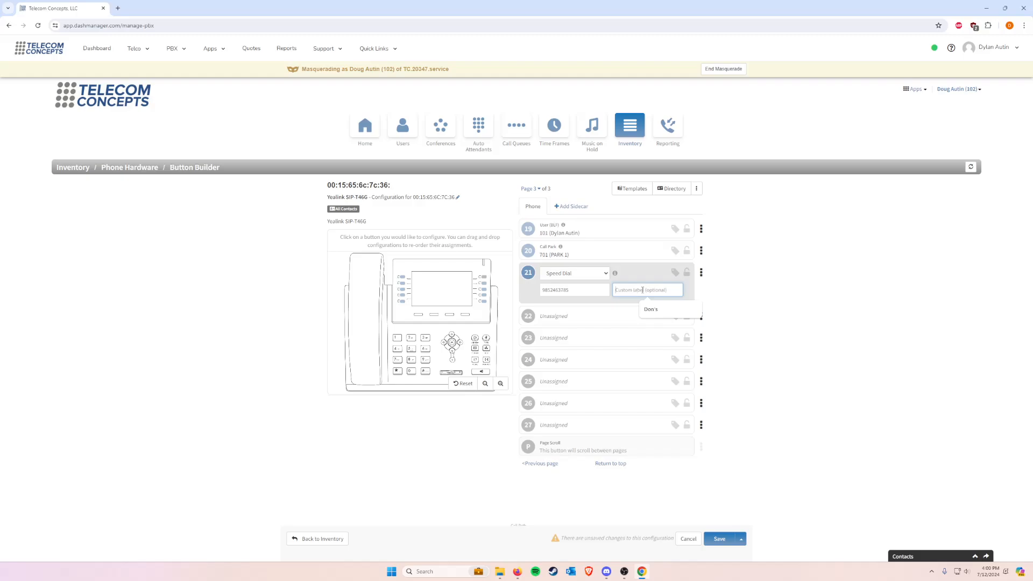
text(Don's)
Step: Save the button configuration and resync the phone
click(739, 544)
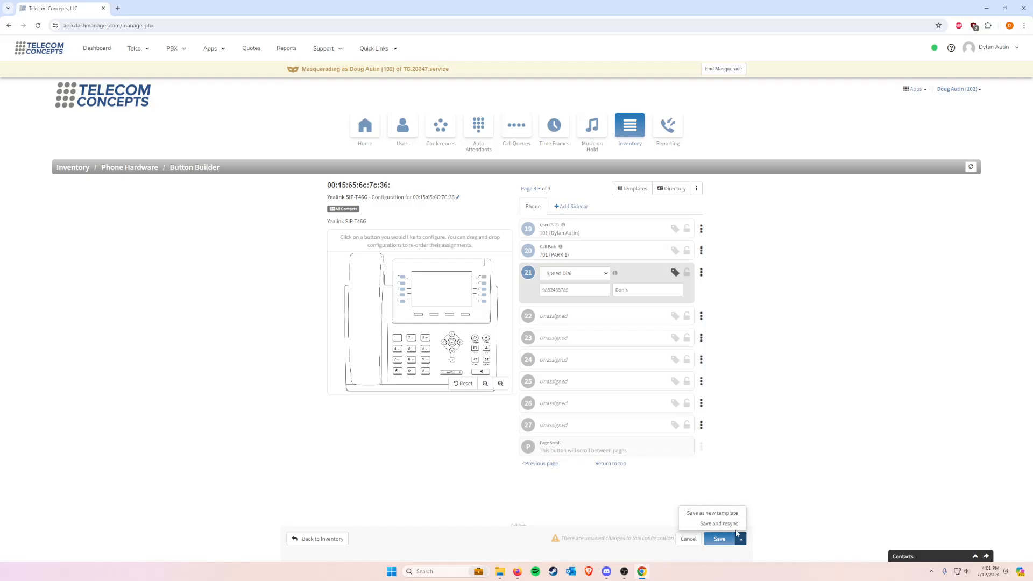
click(740, 542)
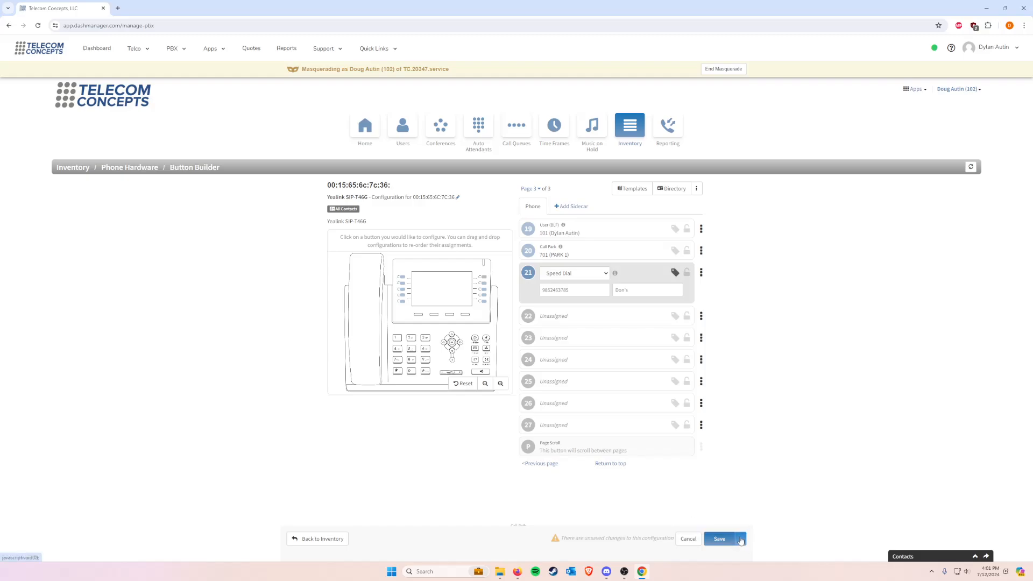
click(740, 541)
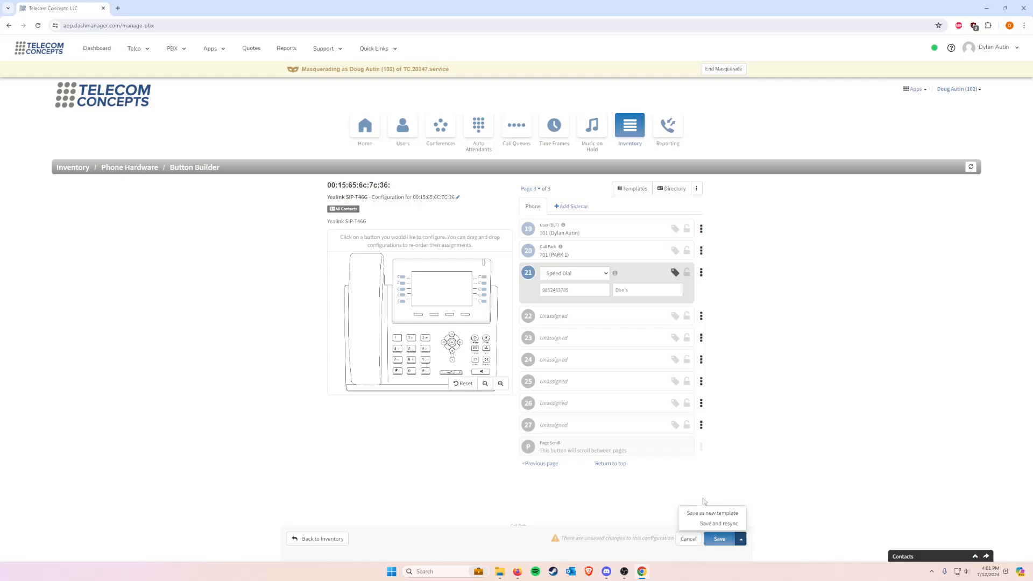
click(714, 526)
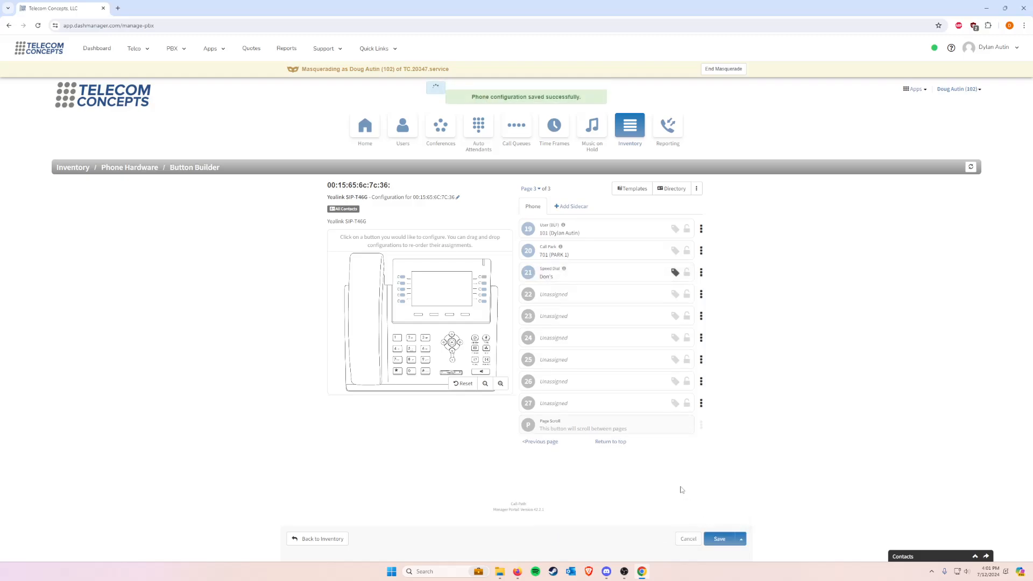